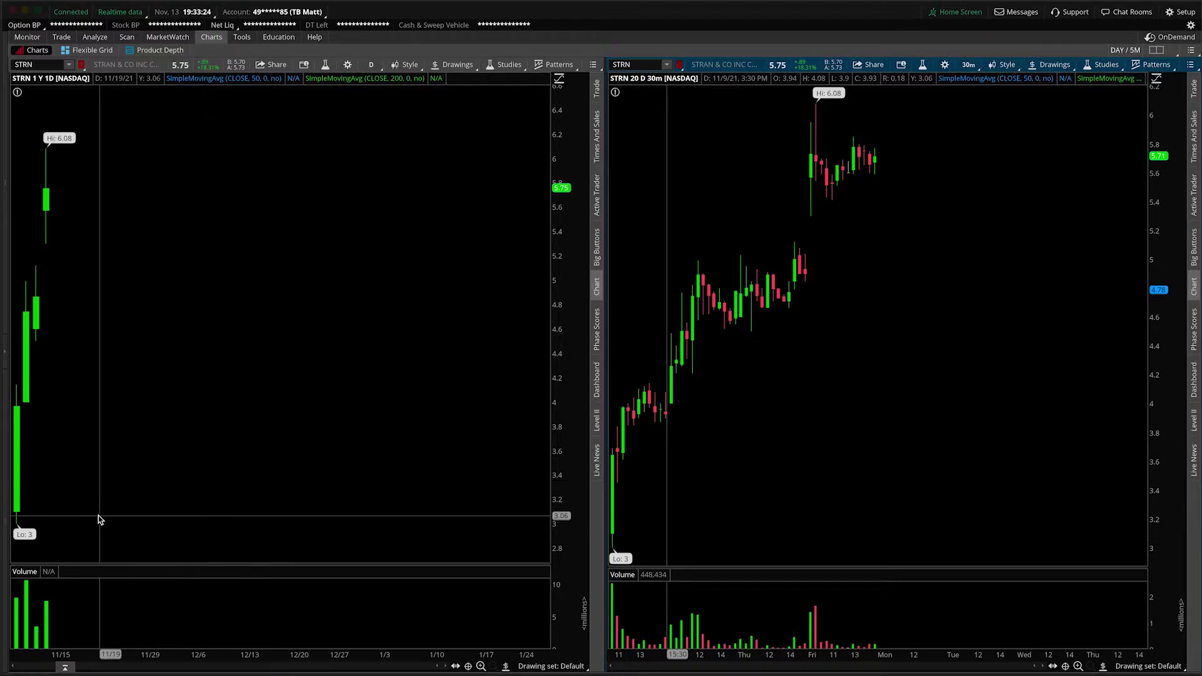
Add price levels at $3.09, $3 and $4.13 to both STRN charts.
left_click(17, 512)
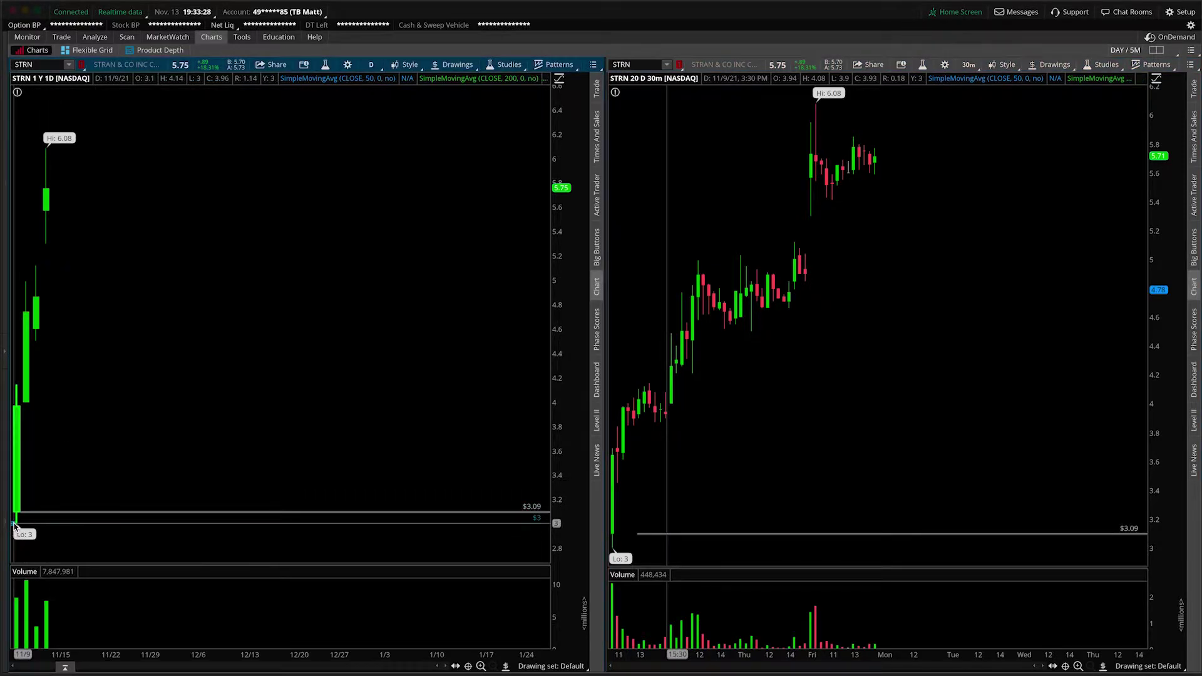
left_click(15, 523)
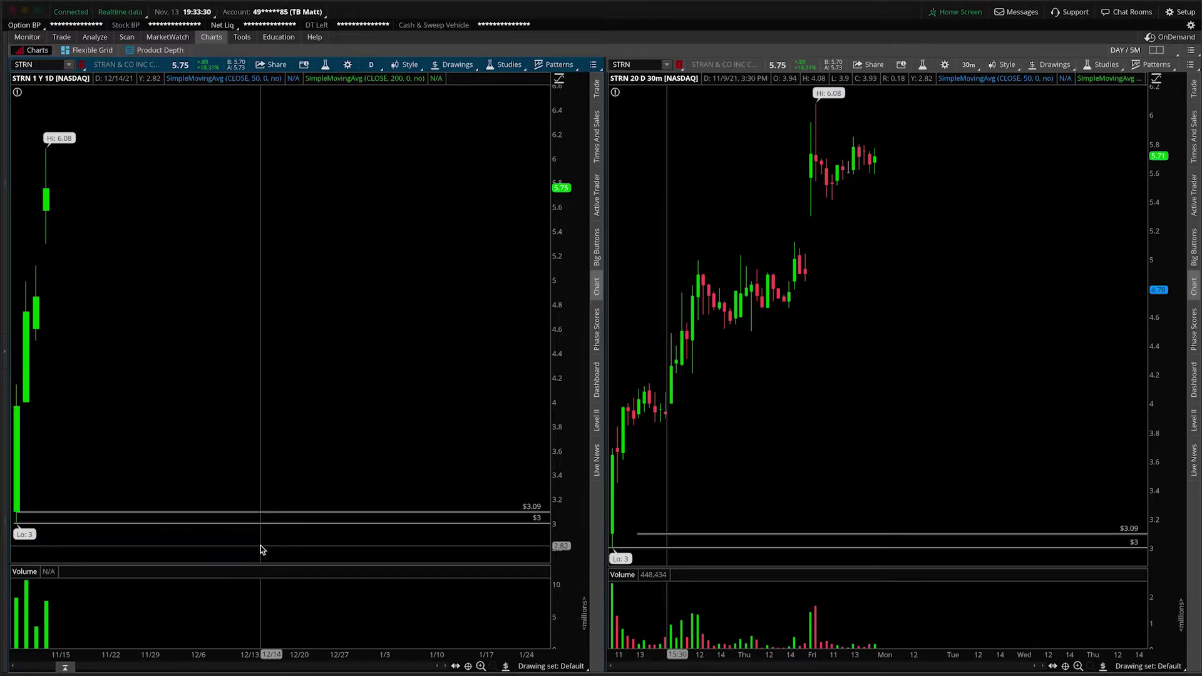
left_click(17, 385)
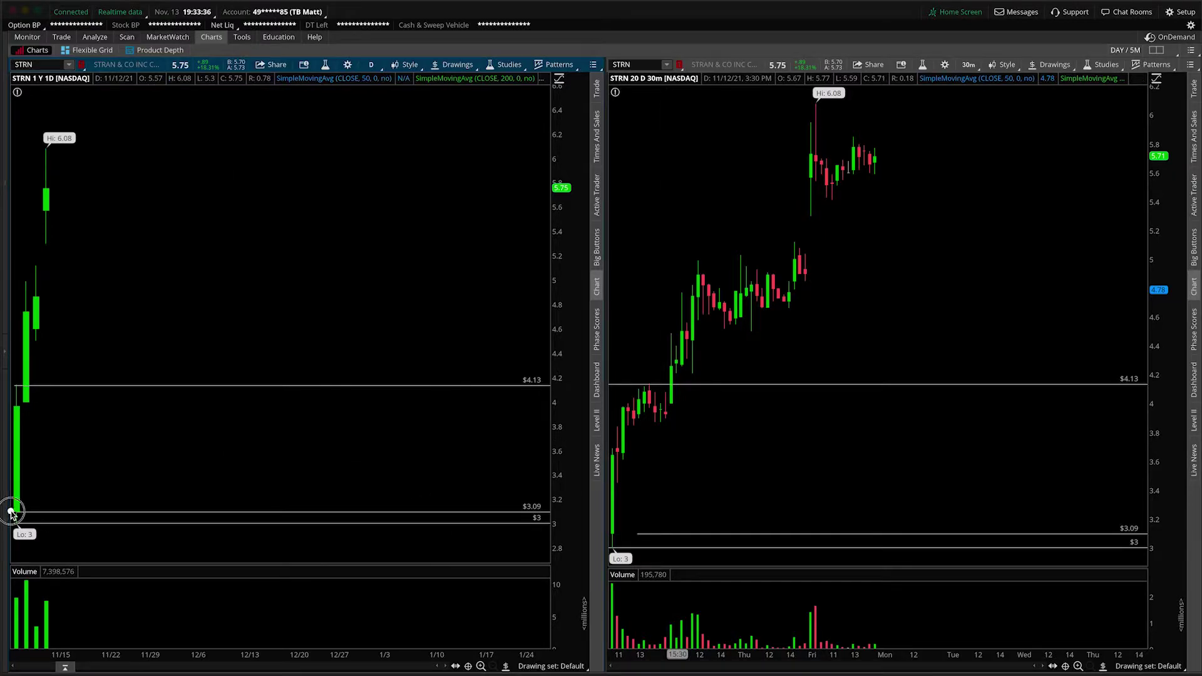
On the daily chart, underline $3.09, arrow up and down from it, and sketch a smiley face.
left_click_drag(10, 510, 35, 512)
left_click_drag(61, 510, 107, 462)
mouse_move(287, 259)
left_mouse_down()
mouse_move(285, 289)
mouse_move(307, 283)
mouse_move(331, 297)
left_mouse_up()
left_click_drag(81, 515, 98, 551)
left_click_drag(89, 539, 98, 551)
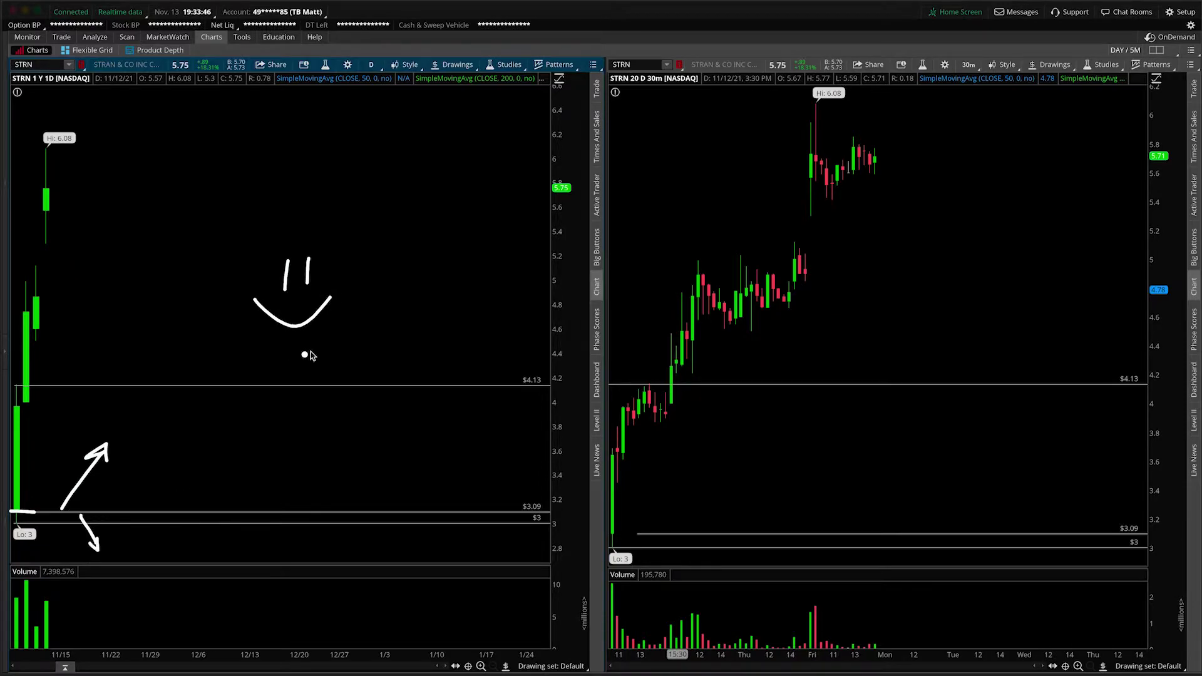
Sketch an arrow at the first volume bars, a frowny face, and an arrow to the current price.
mouse_move(666, 581)
left_mouse_down()
mouse_move(622, 598)
mouse_move(635, 604)
left_mouse_up()
mouse_move(426, 260)
left_mouse_down()
mouse_move(425, 287)
mouse_move(455, 289)
left_mouse_up()
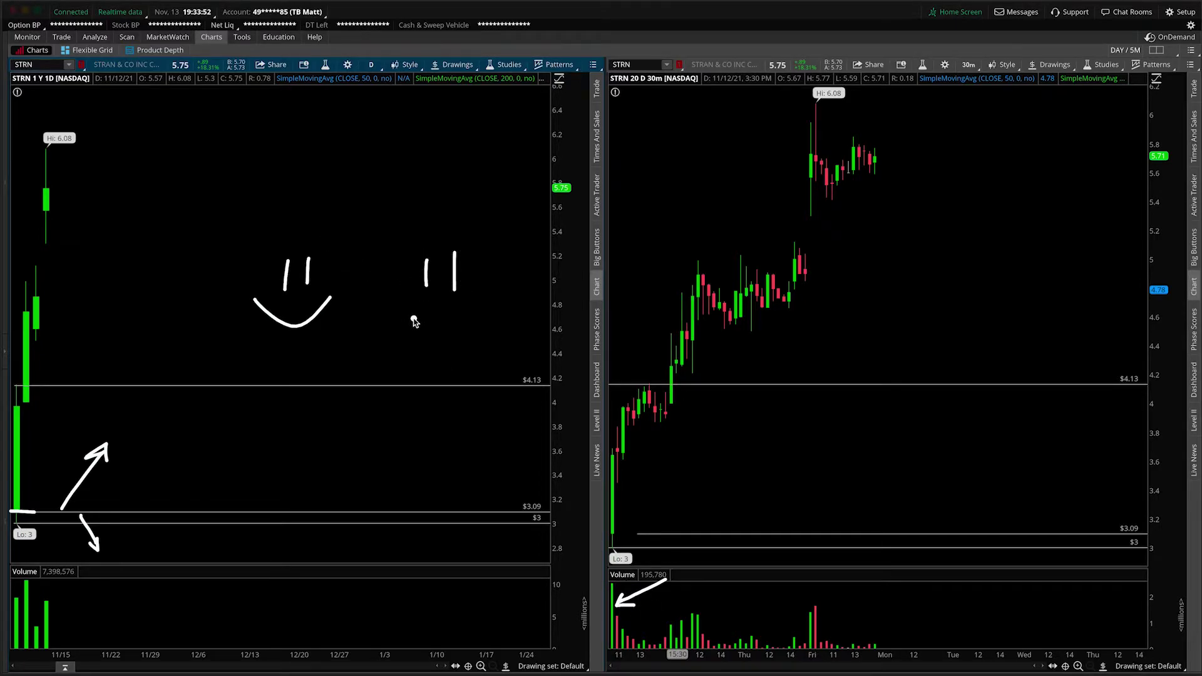
left_click_drag(406, 319, 471, 321)
left_click_drag(38, 188, 125, 193)
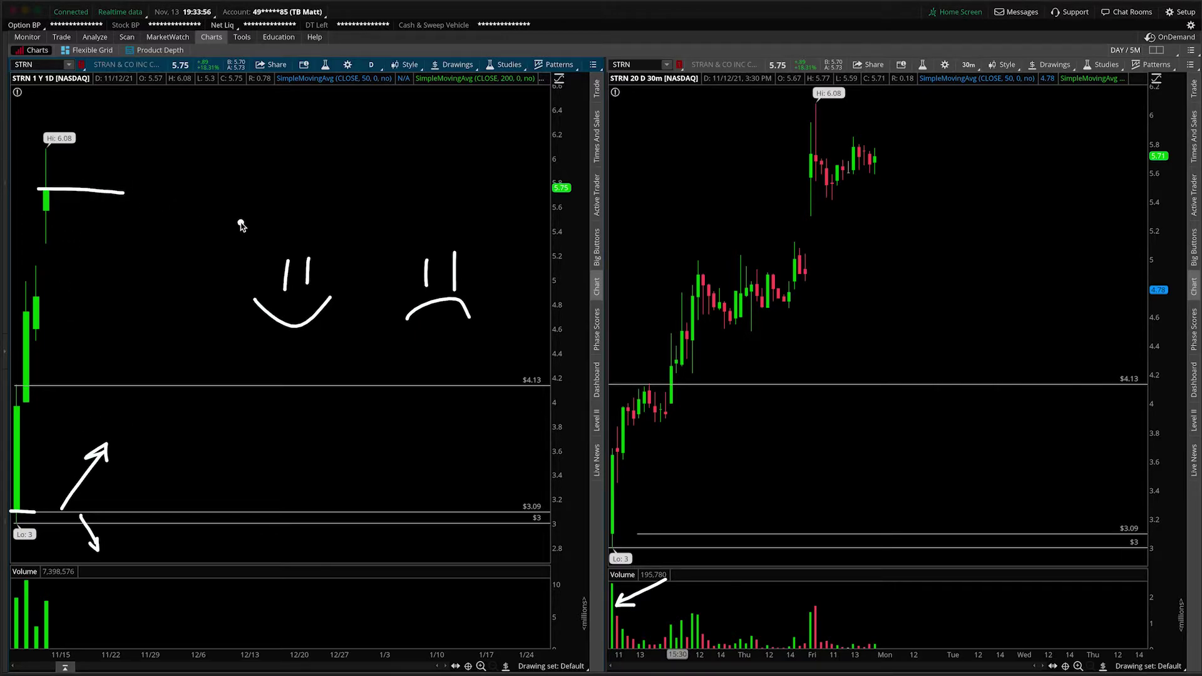
mouse_move(366, 170)
left_mouse_down()
mouse_move(546, 170)
mouse_move(517, 183)
left_mouse_up()
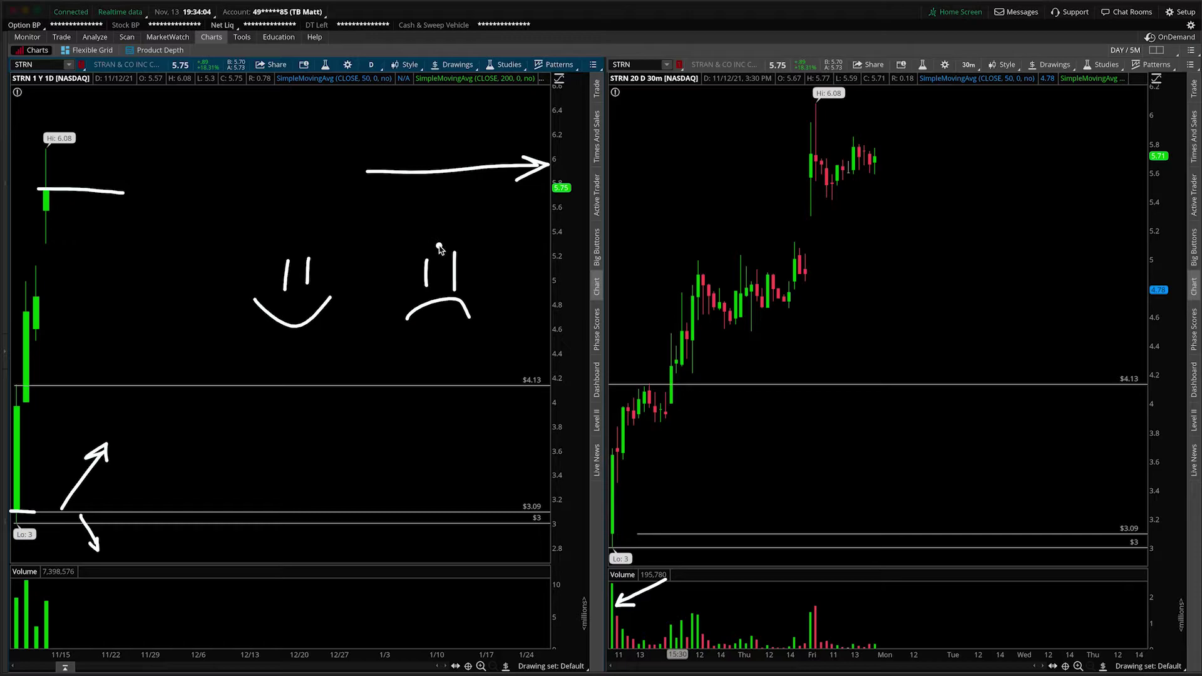
Clear the freehand sketches and add a $5 price level to both charts.
key("Escape")
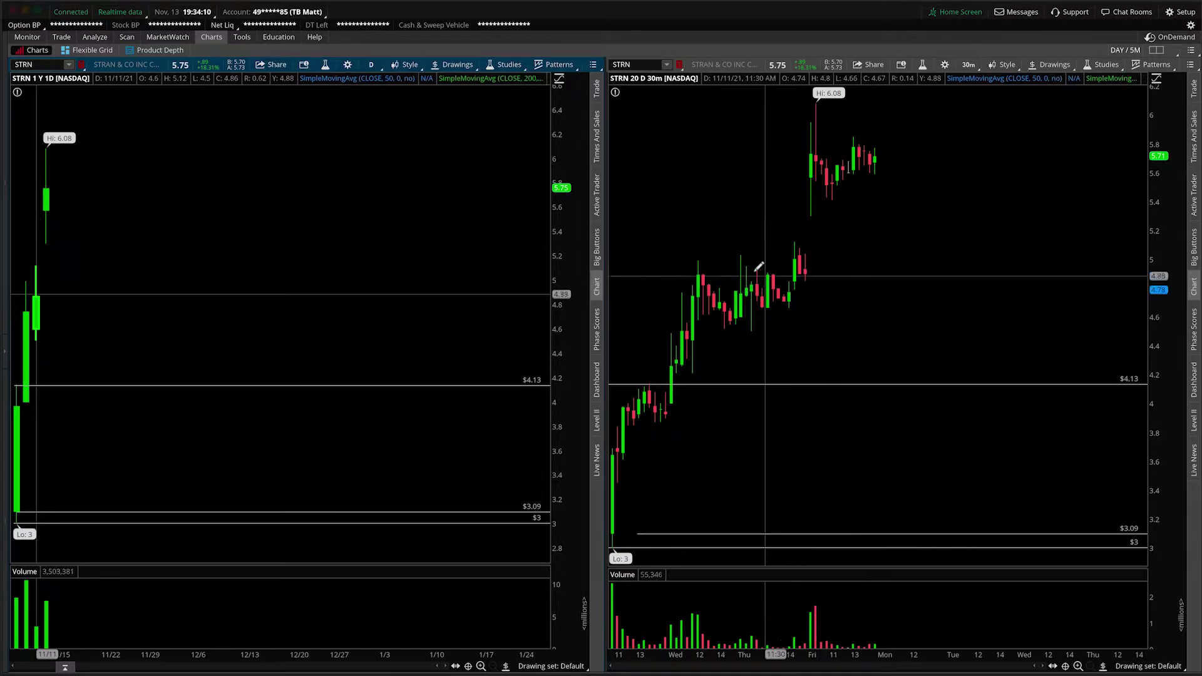
left_click(699, 259)
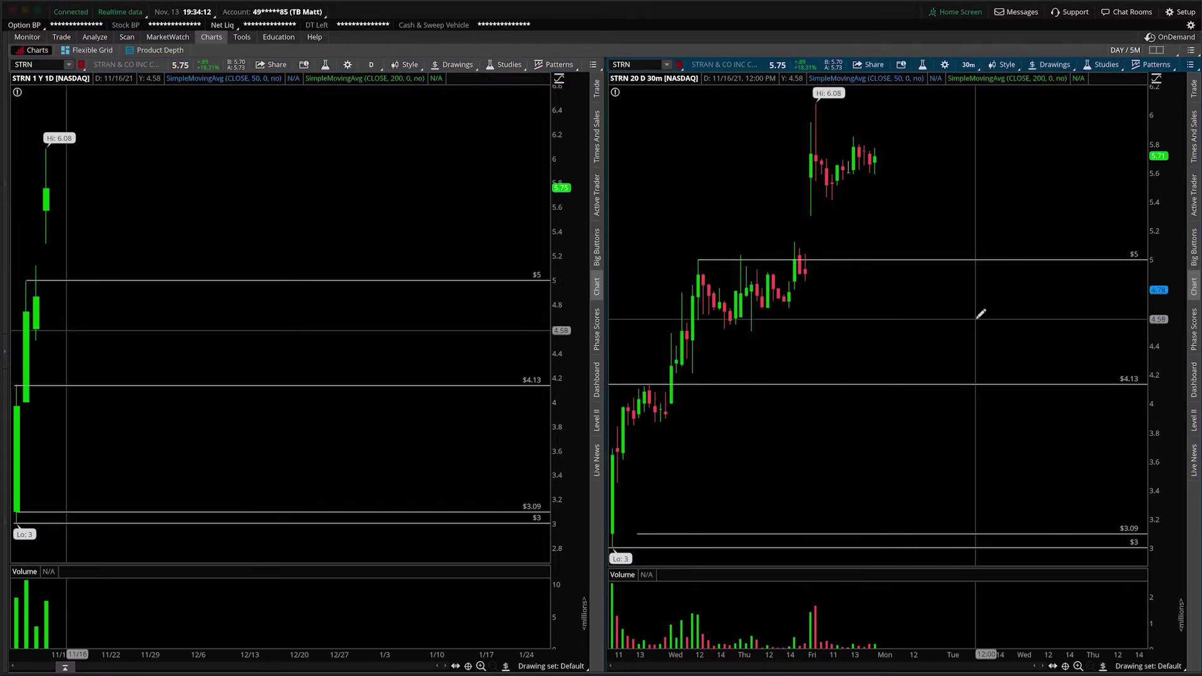
mouse_move(693, 258)
left_mouse_down()
mouse_move(815, 261)
mouse_move(867, 206)
left_mouse_up()
key("Escape")
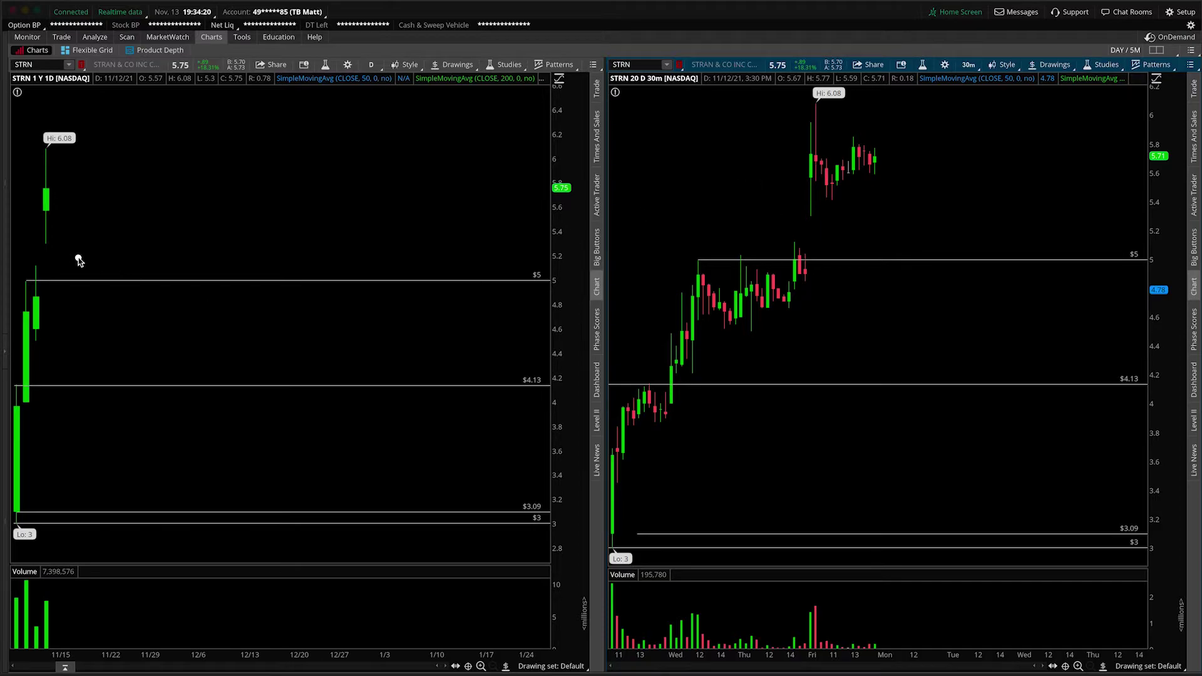
Add $5.85 and $5.43 price levels along the top and bottom of the consolidation.
left_click_drag(804, 135, 918, 140)
left_click_drag(797, 187, 903, 190)
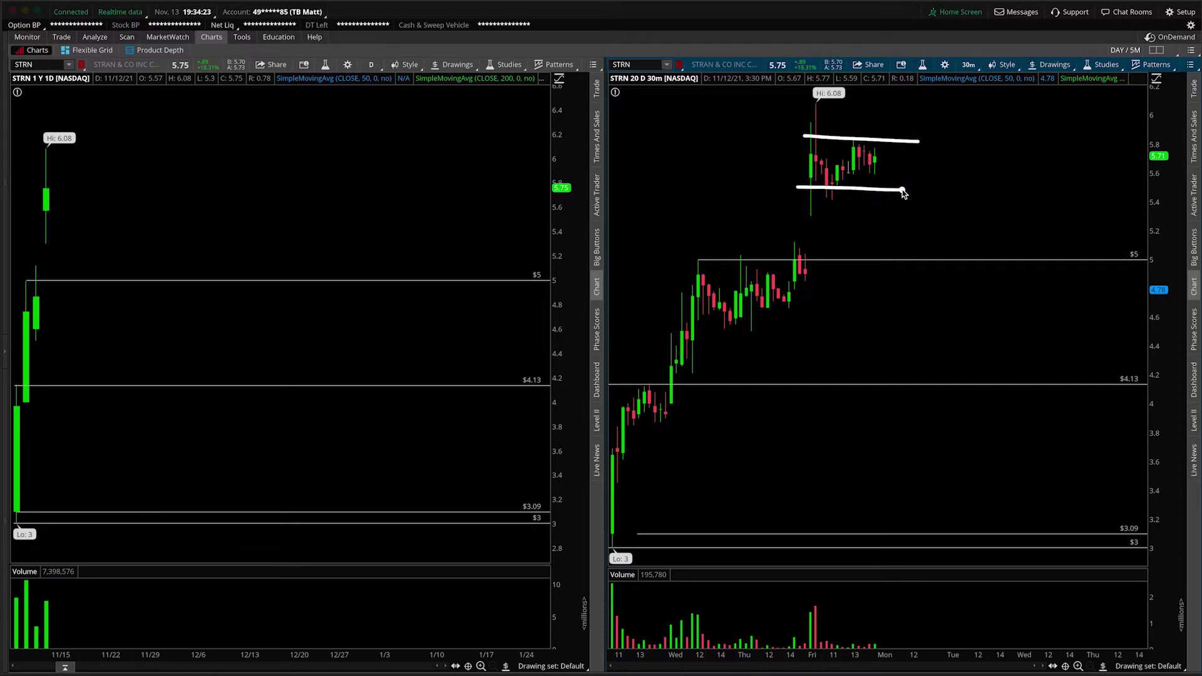
left_click(798, 136)
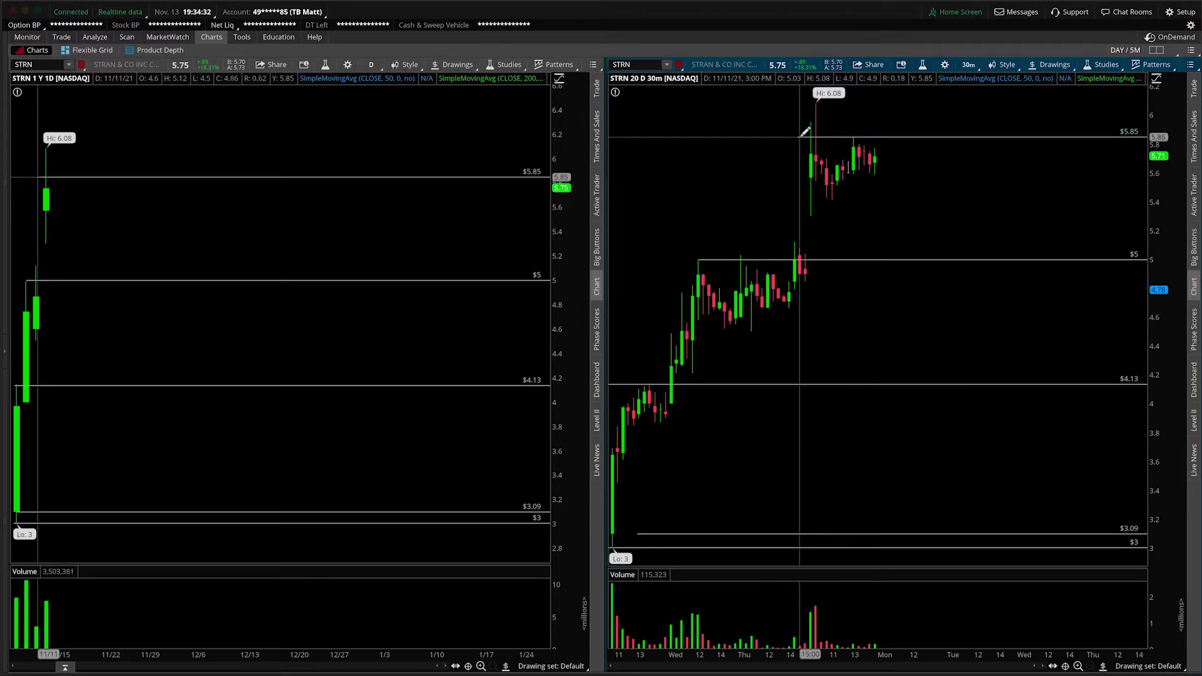
left_click(806, 197)
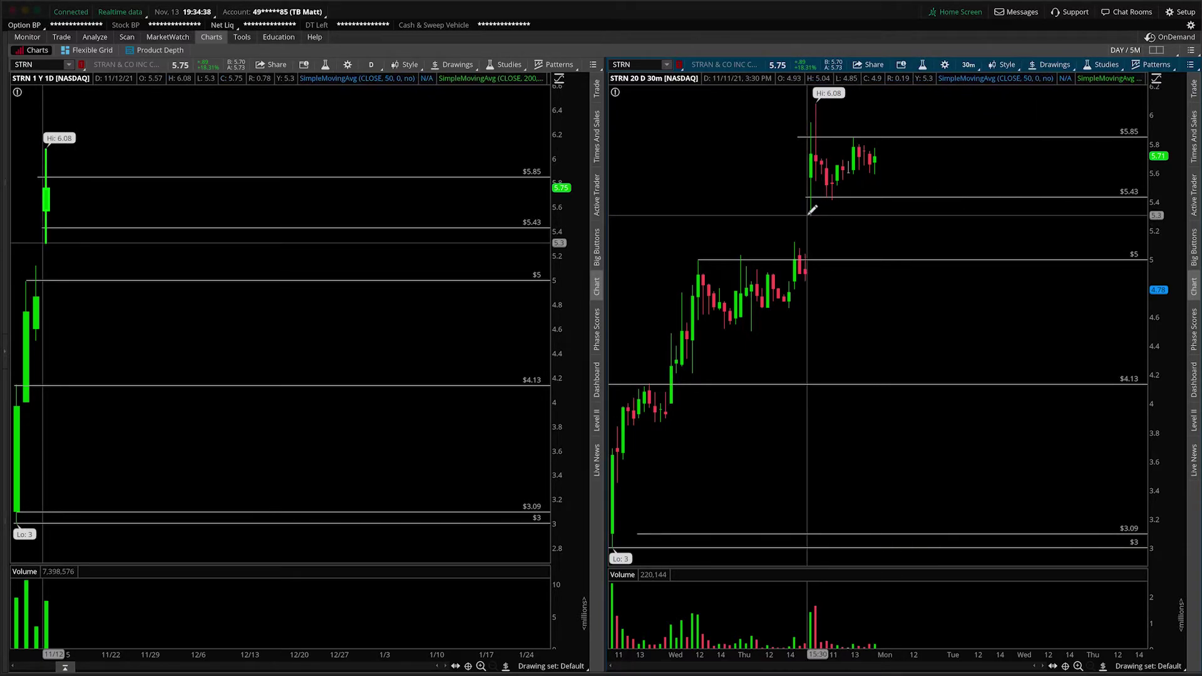
Stop placing price levels and sketch a first downward path from the latest candles, then erase it.
key("Escape")
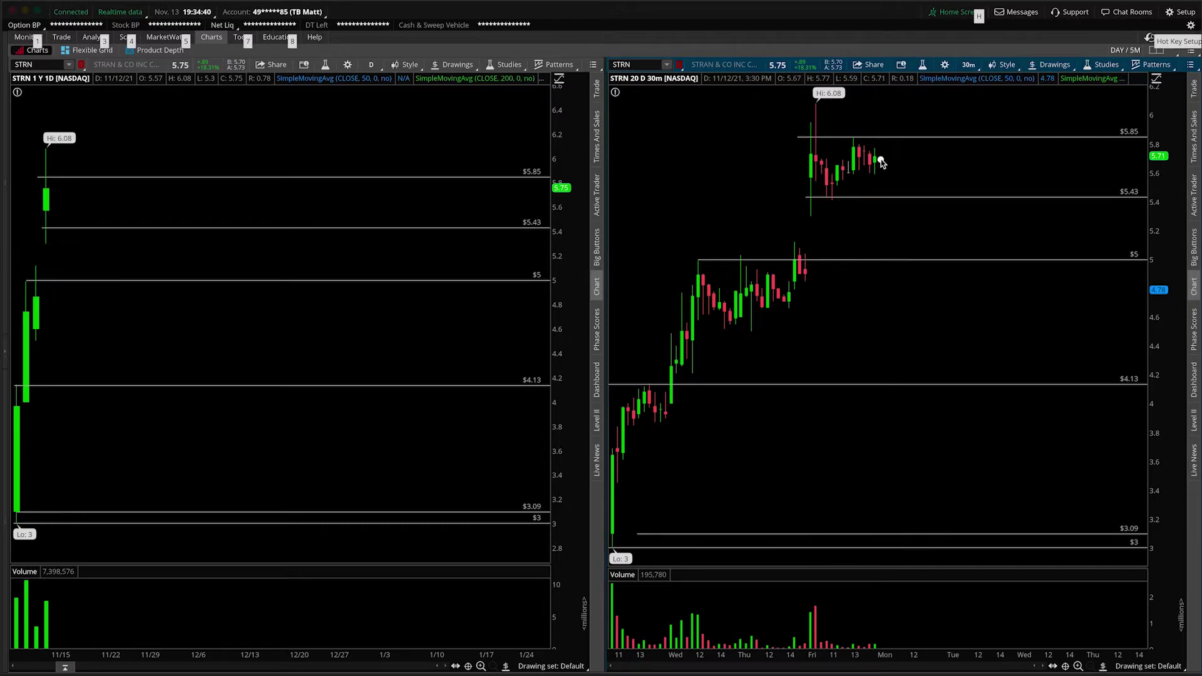
left_click_drag(900, 175, 954, 199)
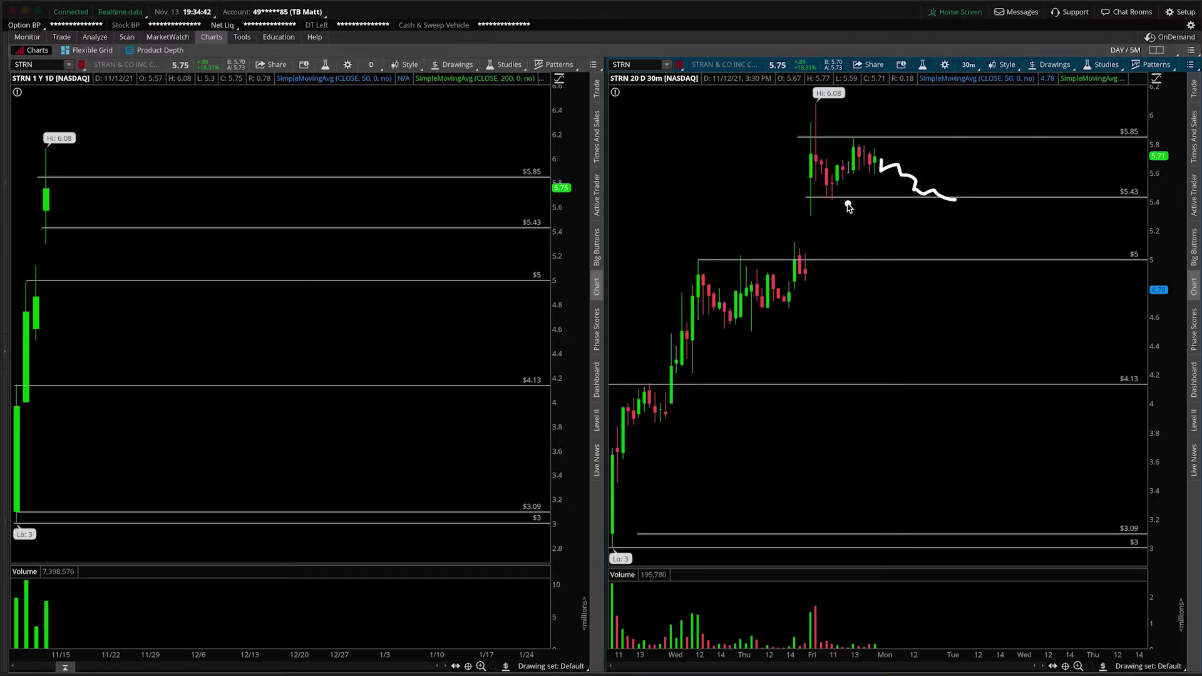
mouse_move(818, 197)
left_mouse_down()
mouse_move(838, 196)
mouse_move(812, 210)
left_mouse_up()
mouse_move(955, 199)
left_mouse_down()
mouse_move(1005, 260)
mouse_move(1005, 243)
left_mouse_up()
left_click(961, 263)
key("e")
Sketch a curved arrow to $5 with candlesticks and a question mark, and box the $5.85 label.
mouse_move(882, 166)
left_mouse_down()
mouse_move(929, 204)
mouse_move(935, 269)
left_mouse_up()
mouse_move(912, 240)
left_mouse_down()
mouse_move(935, 269)
mouse_move(991, 256)
mouse_move(979, 237)
mouse_move(980, 290)
left_mouse_up()
mouse_move(1014, 234)
left_mouse_down()
mouse_move(1023, 267)
mouse_move(1005, 250)
mouse_move(1019, 285)
mouse_move(1052, 234)
mouse_move(1046, 249)
left_mouse_up()
left_click(1052, 264)
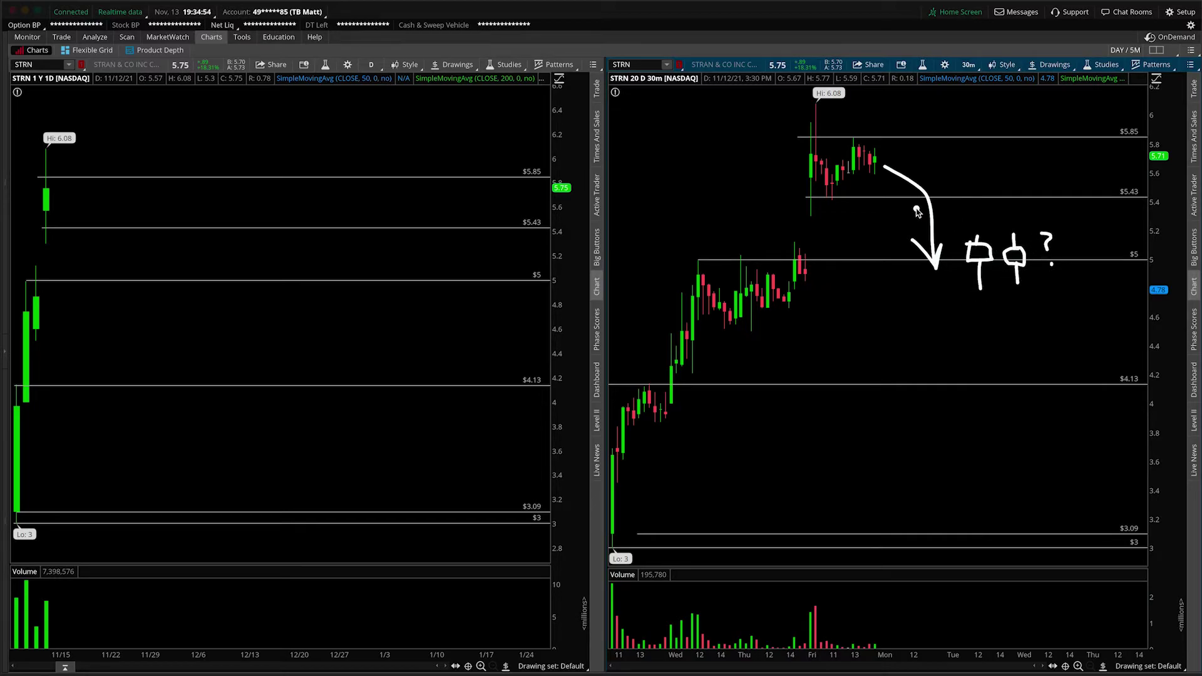
mouse_move(960, 222)
left_mouse_down()
mouse_move(1020, 224)
mouse_move(1046, 166)
mouse_move(1069, 173)
left_mouse_up()
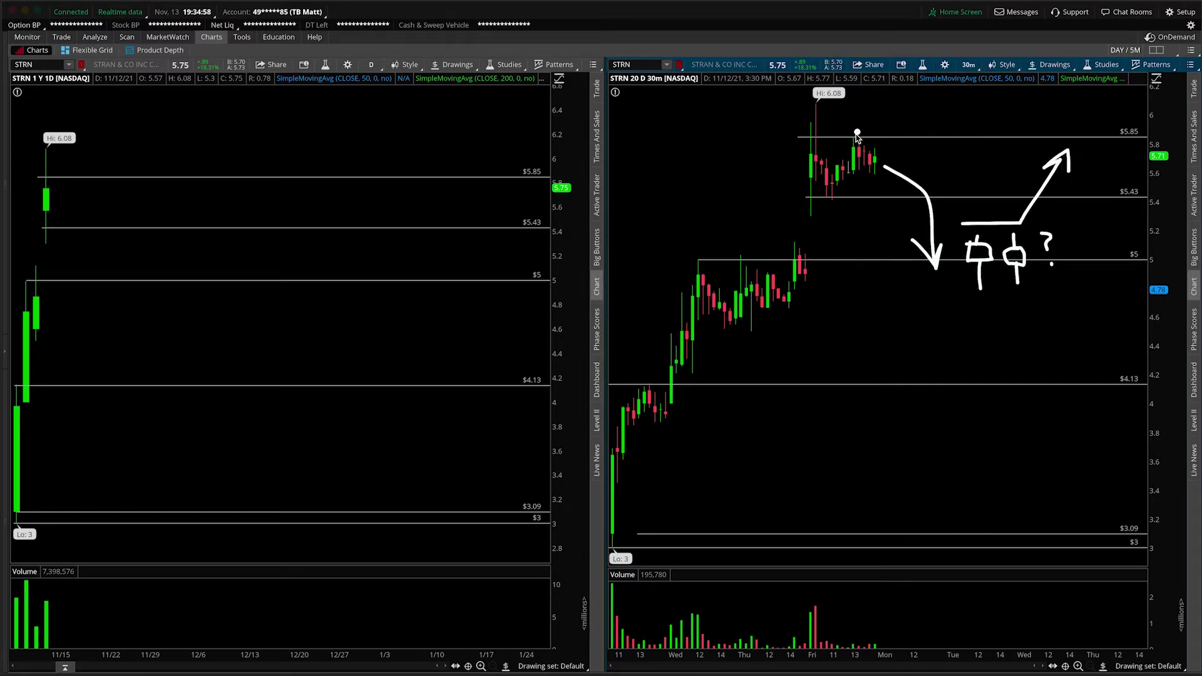
mouse_move(1113, 121)
left_mouse_down()
mouse_move(1148, 148)
mouse_move(1113, 119)
left_mouse_up()
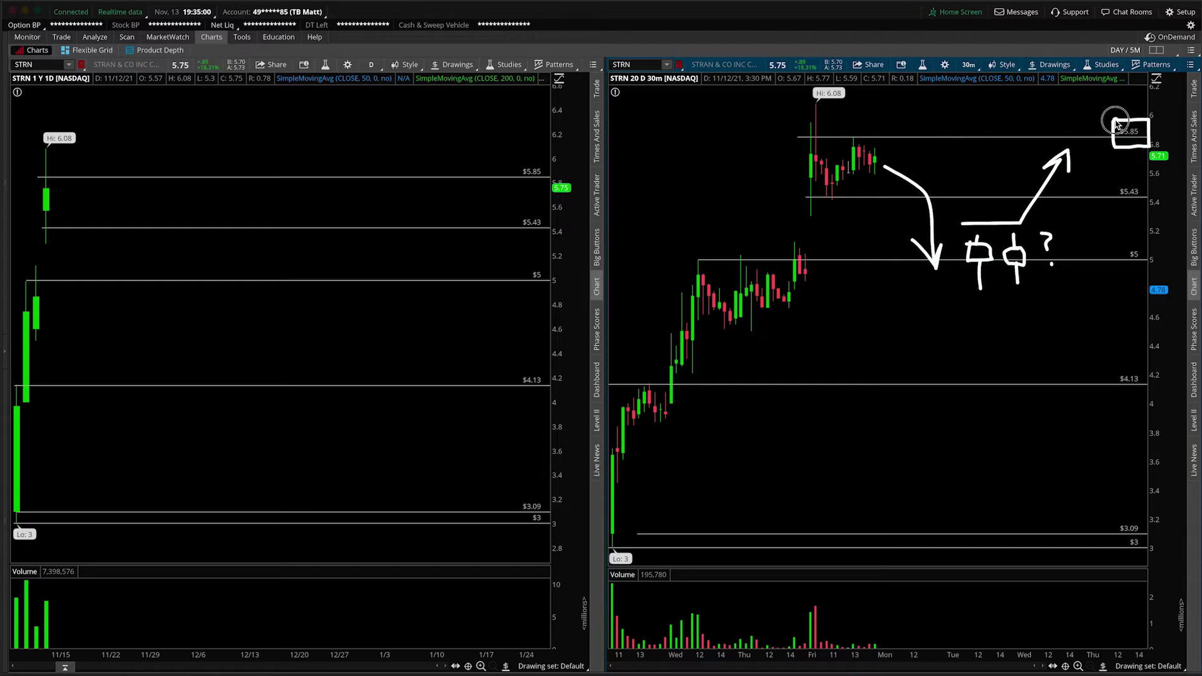
mouse_move(57, 378)
left_mouse_down()
mouse_move(37, 457)
mouse_move(104, 181)
mouse_move(113, 188)
left_mouse_up()
Clear the sketches, then circle the $5 breakout candles, draw a dip-and-rally path, and circle $5.
key("Escape")
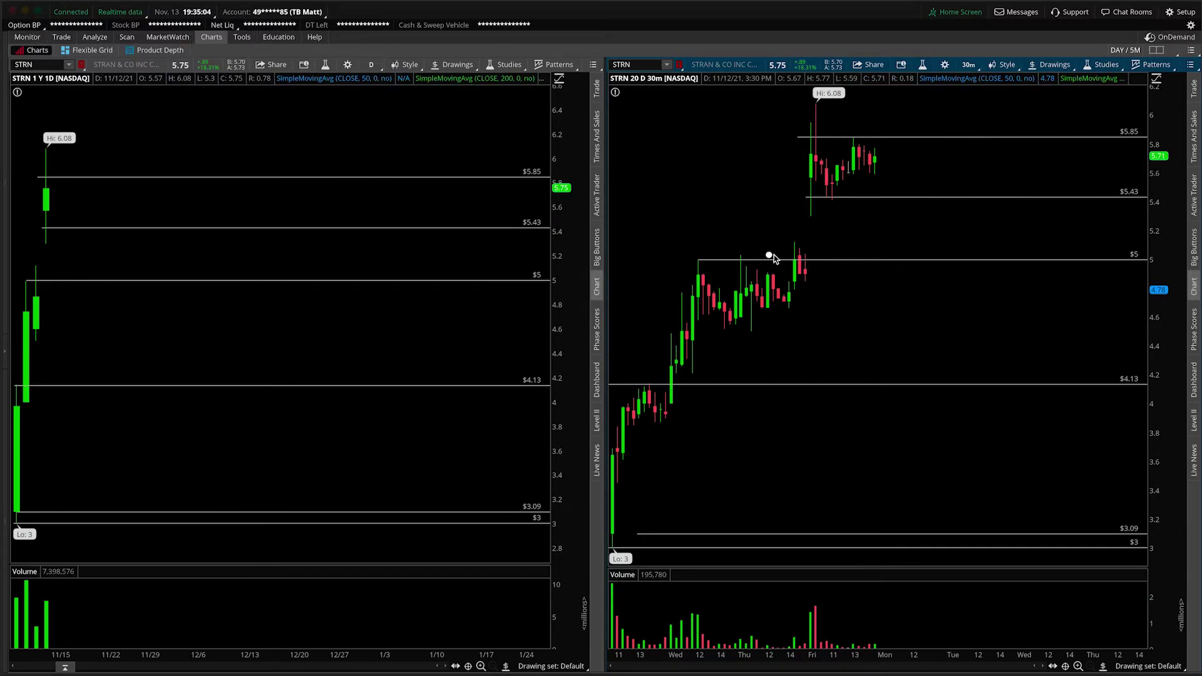
mouse_move(798, 244)
left_mouse_down()
mouse_move(678, 257)
mouse_move(806, 240)
mouse_move(796, 236)
mouse_move(781, 279)
mouse_move(901, 235)
mouse_move(917, 269)
mouse_move(1005, 153)
mouse_move(1014, 115)
mouse_move(1026, 148)
left_mouse_up()
mouse_move(883, 246)
left_mouse_down()
mouse_move(914, 284)
mouse_move(946, 270)
left_mouse_up()
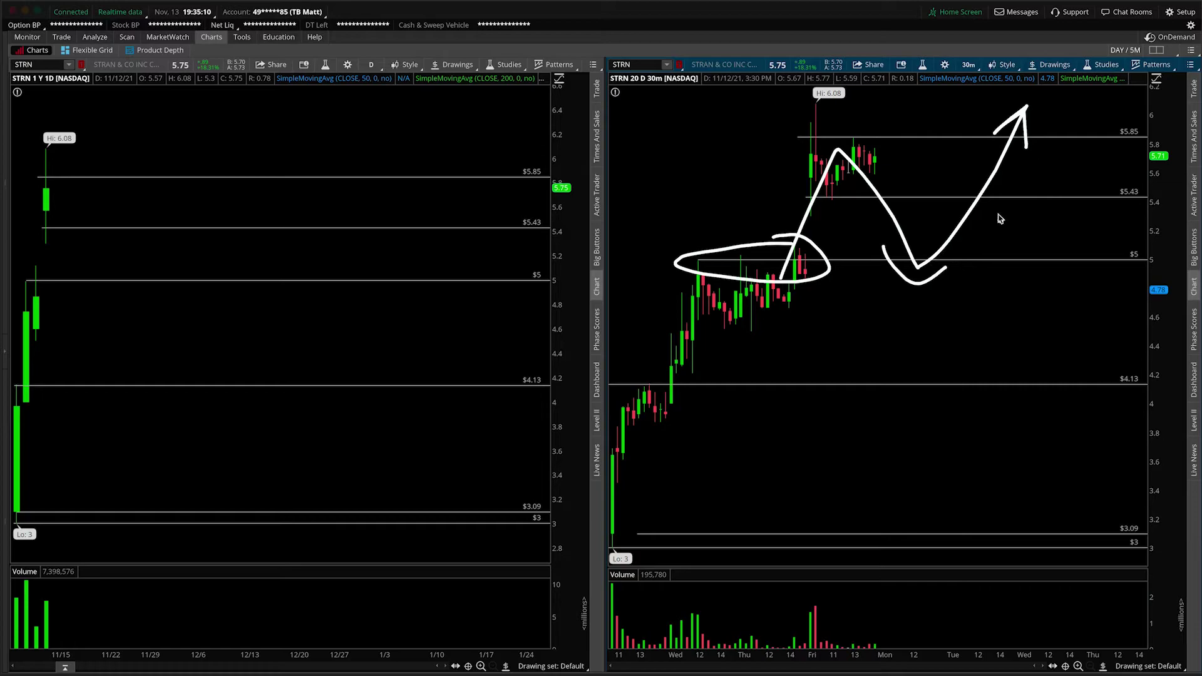
left_click_drag(1054, 255, 1054, 256)
mouse_move(1148, 245)
left_mouse_down()
mouse_move(1158, 275)
mouse_move(1126, 240)
left_mouse_up()
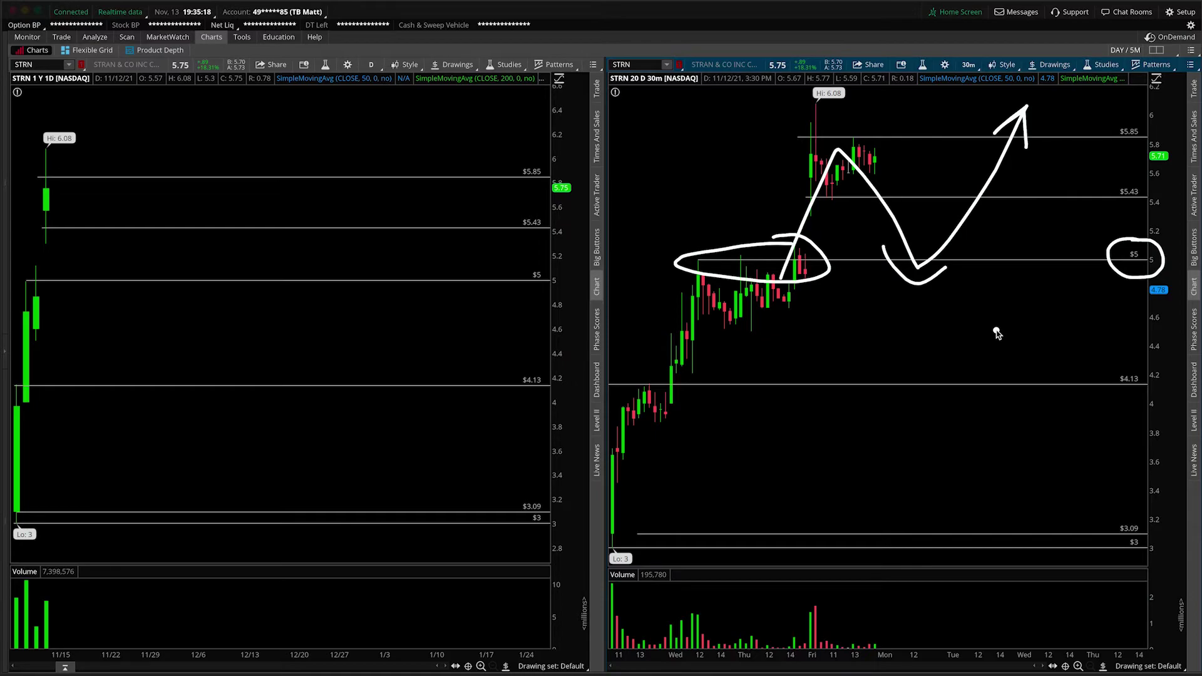
Clear the sketches and mark the $4.13 level on the daily chart and its price label.
key("Escape")
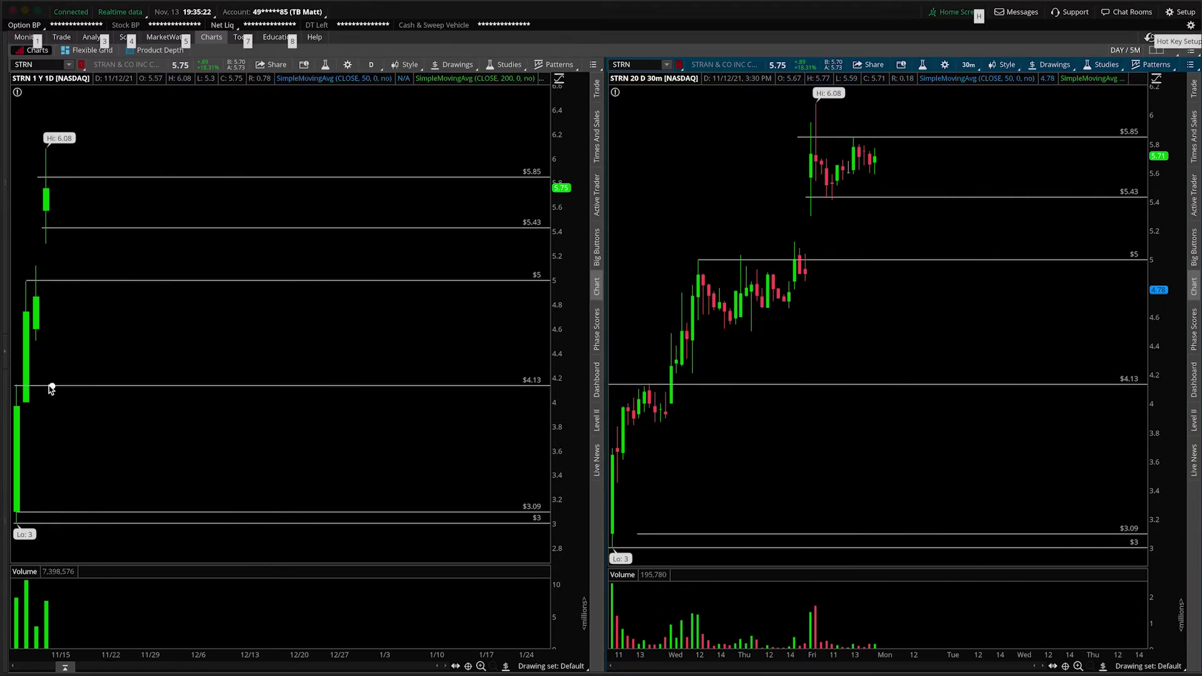
left_click_drag(12, 387, 43, 386)
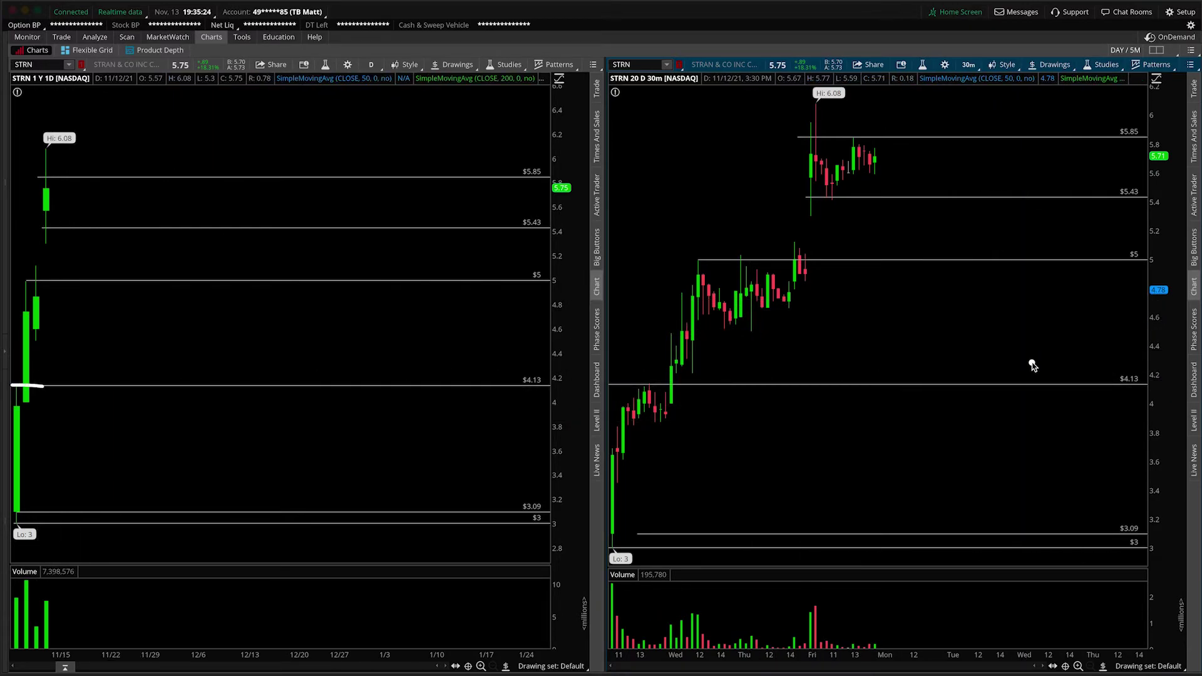
mouse_move(1135, 368)
left_mouse_down()
mouse_move(1111, 403)
mouse_move(1126, 362)
mouse_move(1096, 367)
left_mouse_up()
Add a $4.6 price level to both charts, then box the $4.13 label and arrow down below it.
left_click_drag(655, 312, 807, 313)
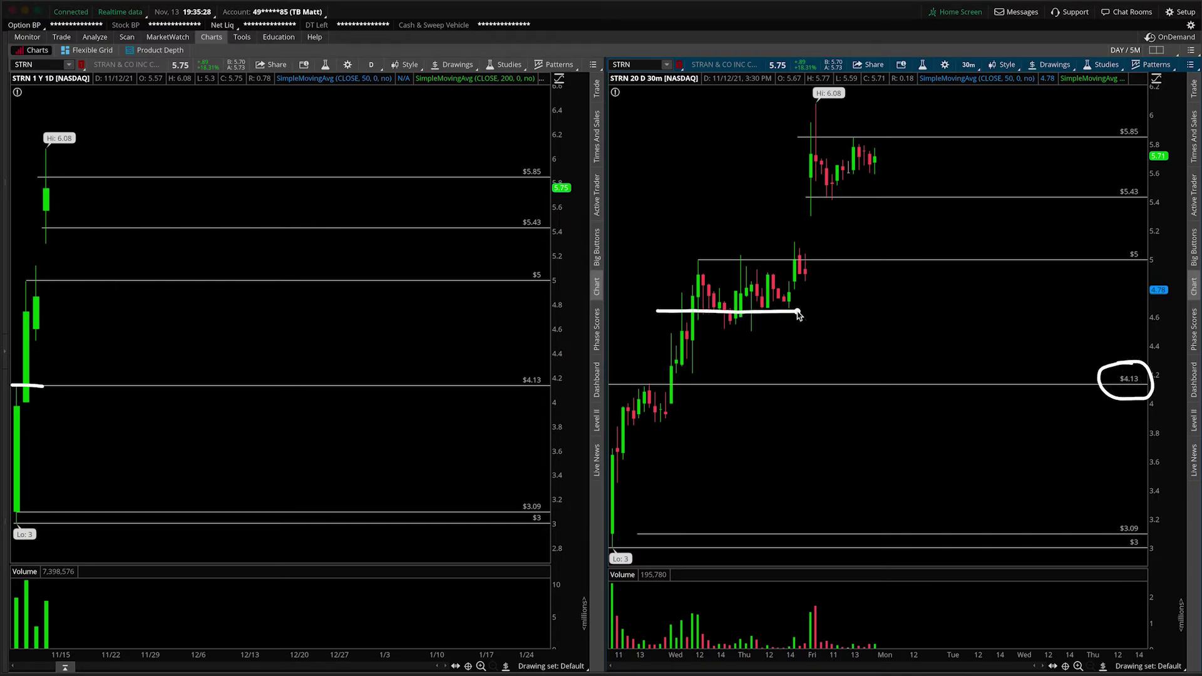
key("Escape")
left_click(682, 317)
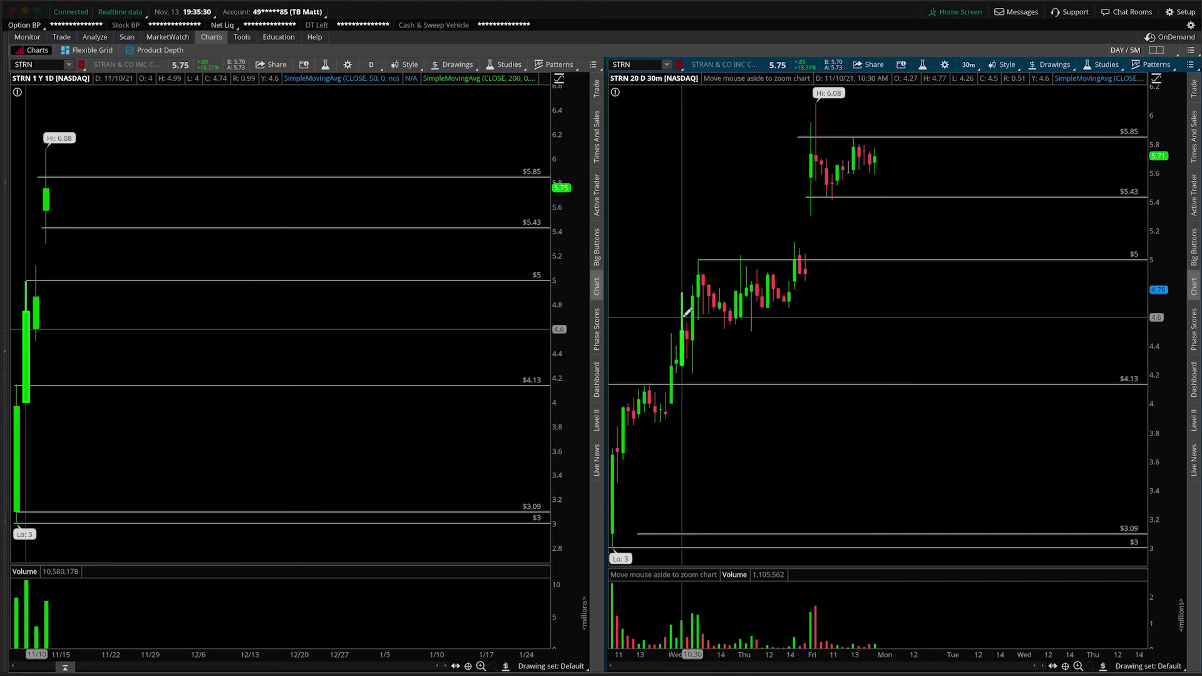
mouse_move(1118, 368)
left_mouse_down()
mouse_move(1113, 383)
mouse_move(1149, 390)
mouse_move(1102, 372)
left_mouse_up()
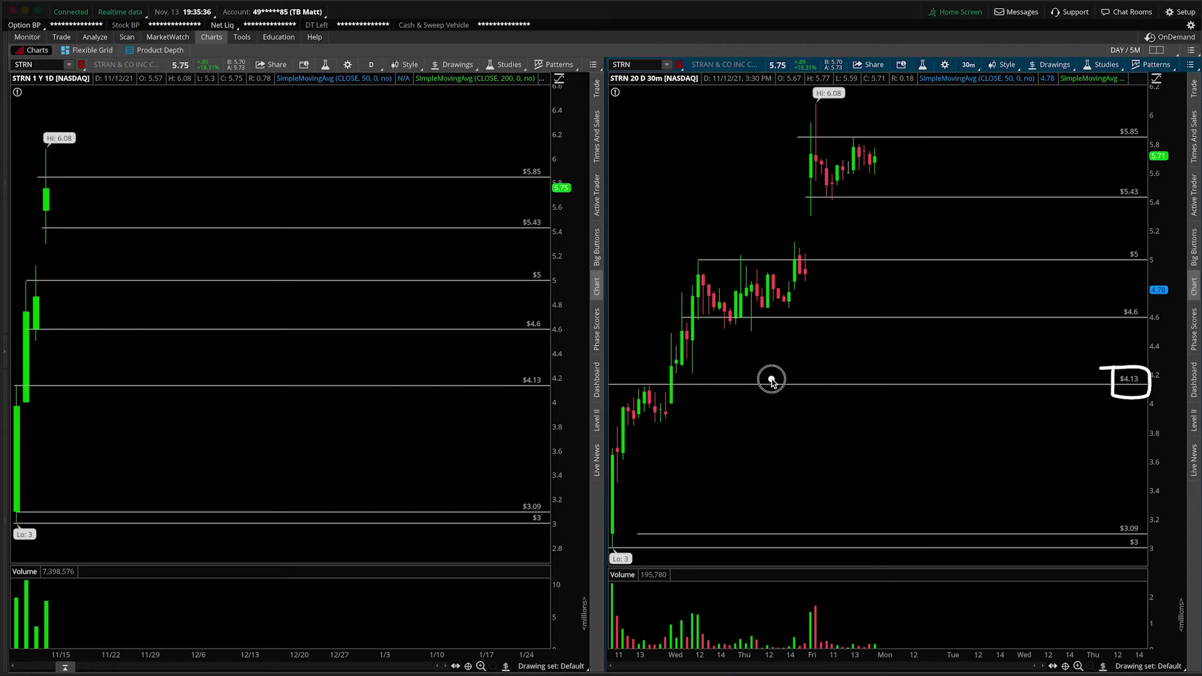
mouse_move(770, 378)
left_mouse_down()
mouse_move(839, 423)
mouse_move(830, 433)
left_mouse_up()
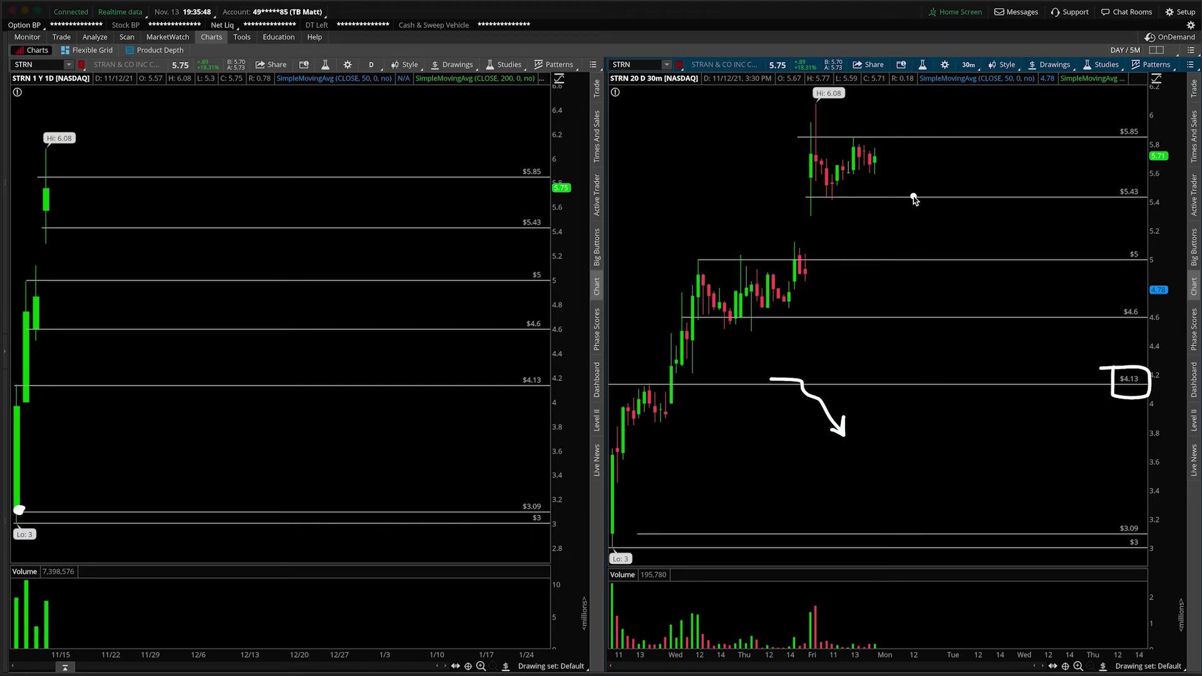
Trace $5.85 and $5.43, then sketch a dip to $5, a rebound to $5.85, and a slide toward $4.13.
left_click_drag(801, 137, 879, 137)
mouse_move(801, 192)
left_mouse_down()
mouse_move(894, 195)
mouse_move(938, 262)
mouse_move(925, 240)
mouse_move(951, 254)
left_mouse_up()
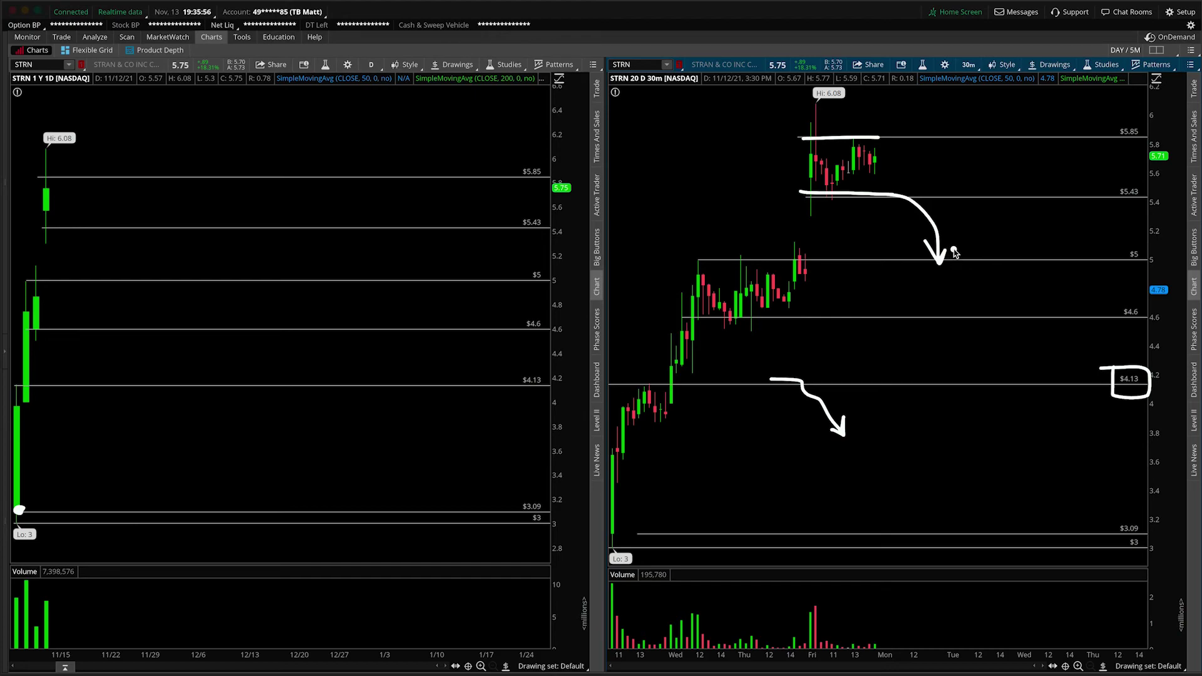
mouse_move(951, 254)
left_mouse_down()
mouse_move(1046, 149)
mouse_move(1051, 177)
left_mouse_up()
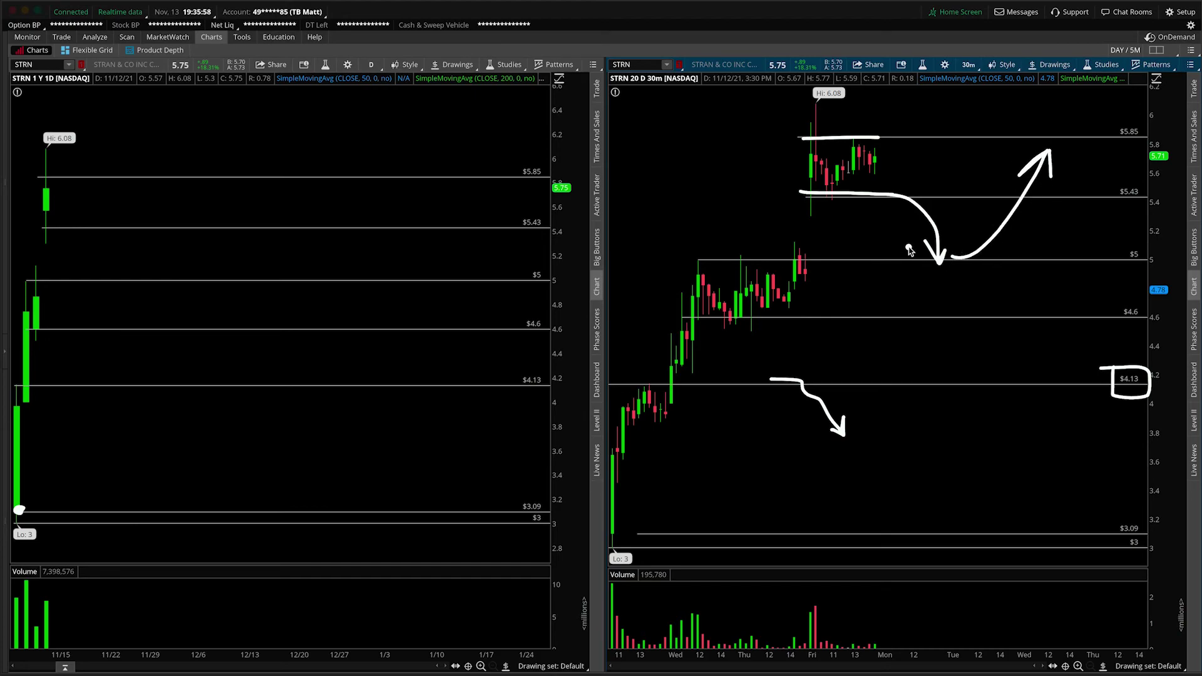
left_click_drag(907, 248, 994, 256)
mouse_move(940, 262)
left_mouse_down()
mouse_move(960, 314)
mouse_move(1025, 362)
mouse_move(1011, 368)
left_mouse_up()
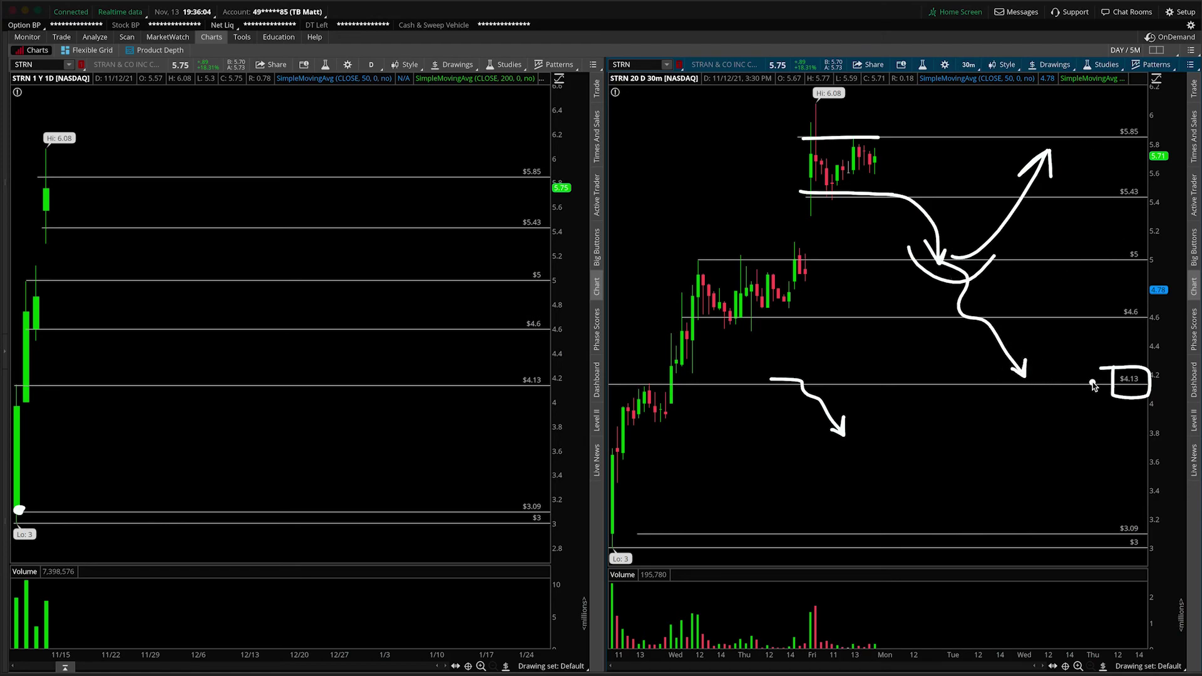